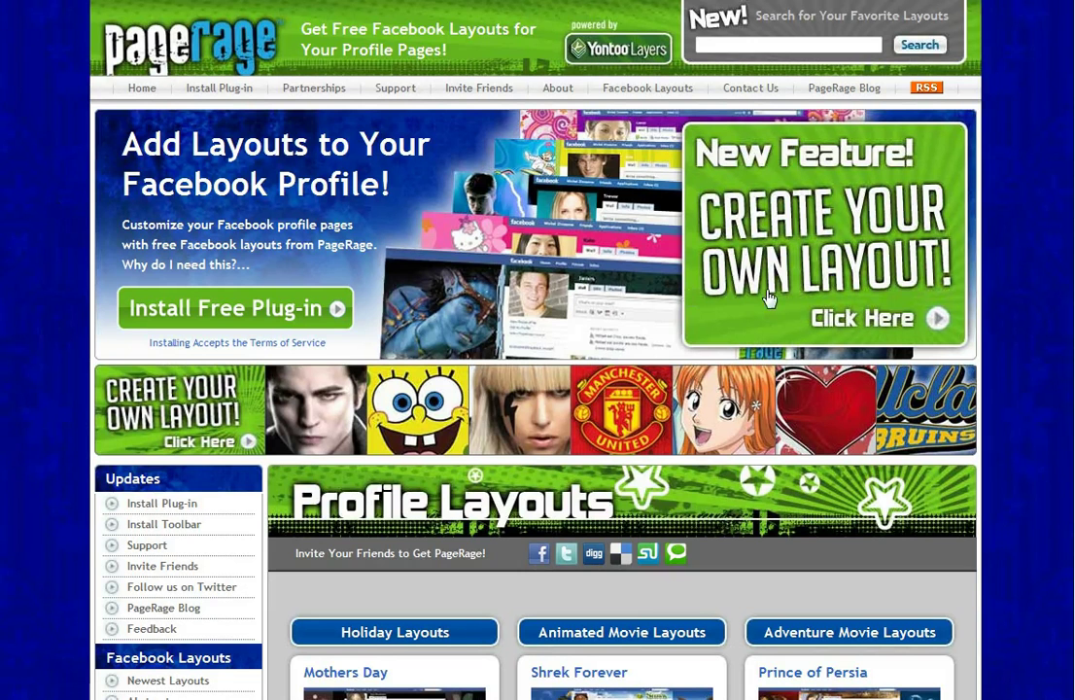
# - Open the layout editor from the 'Create Your Own Layout! Click Here' banner on the PageRage home page
pyautogui.click(847, 264)
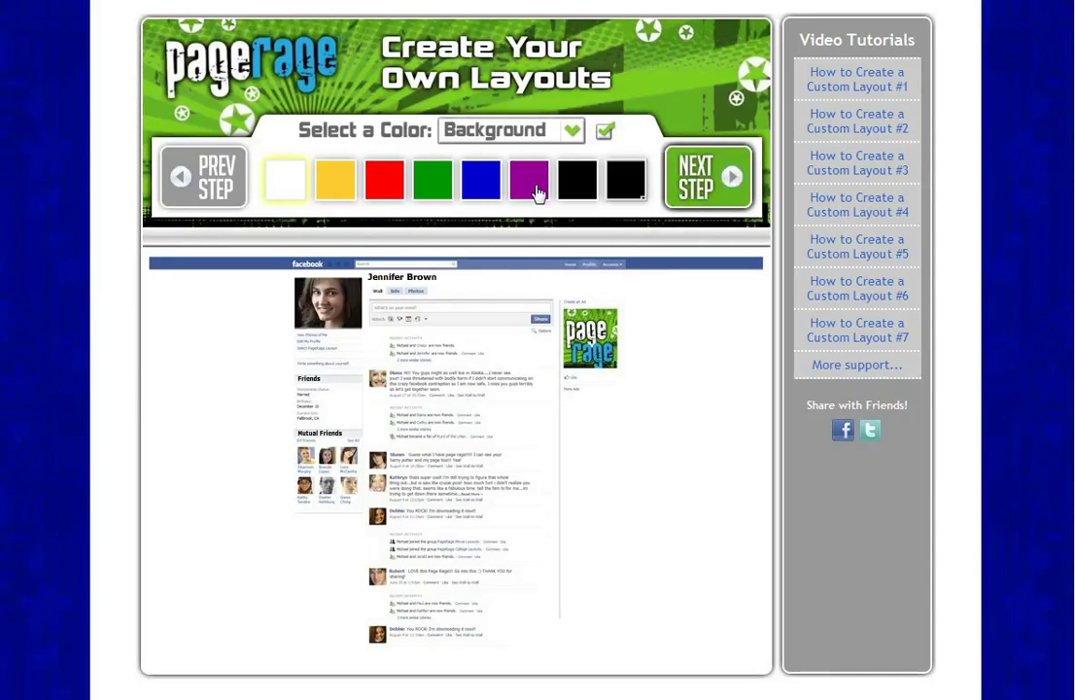
# - Make the layout background yellow
pyautogui.click(570, 142)
pyautogui.click(557, 139)
pyautogui.click(348, 182)
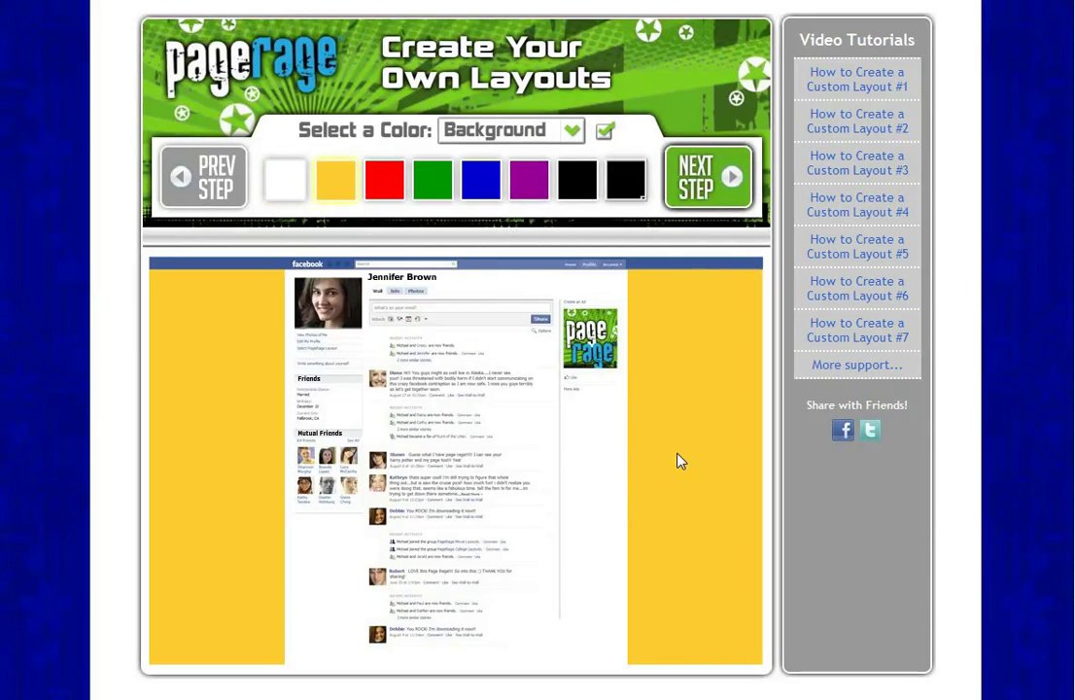
# - Colour the left curtain red and the right curtain green
pyautogui.click(575, 130)
pyautogui.click(546, 176)
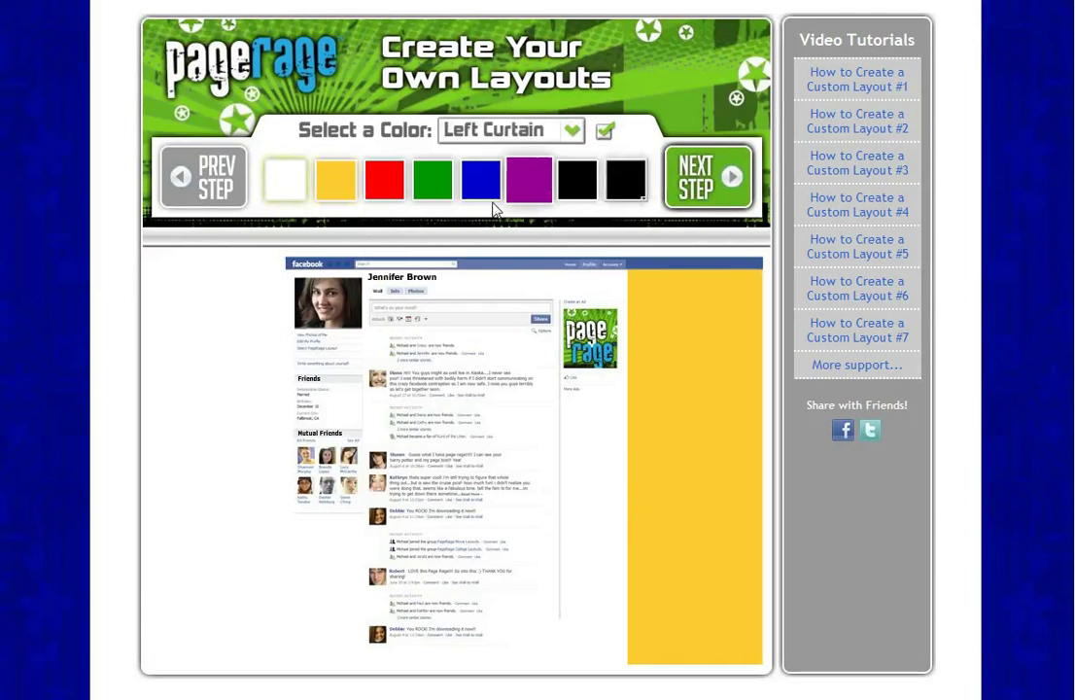
pyautogui.click(393, 182)
pyautogui.click(571, 132)
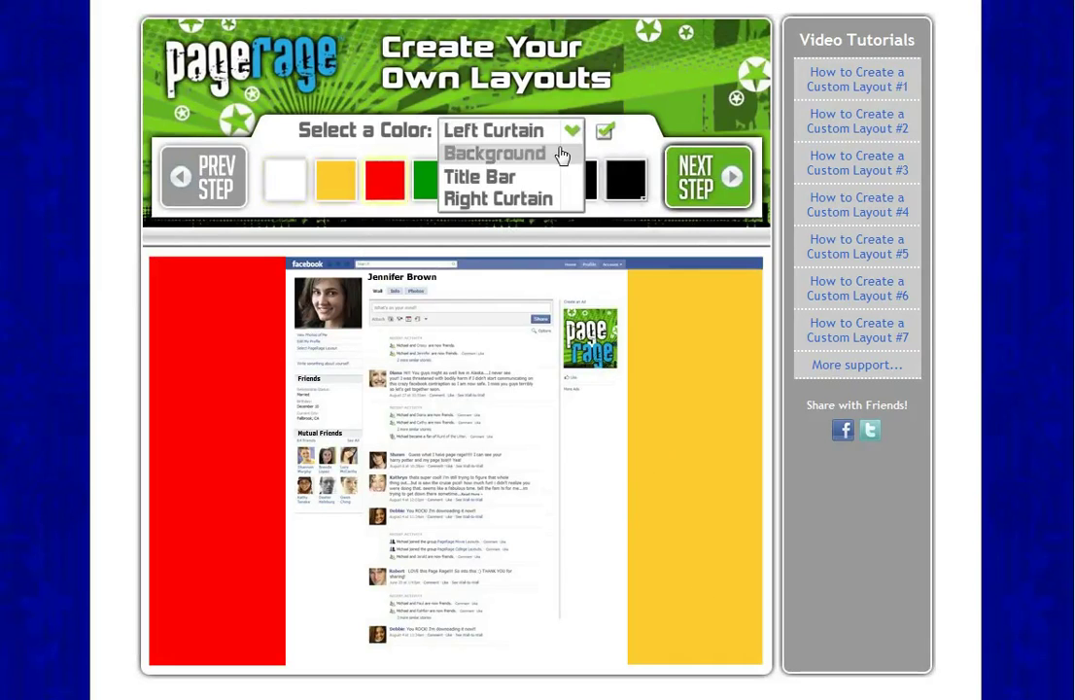
pyautogui.click(544, 200)
pyautogui.click(433, 181)
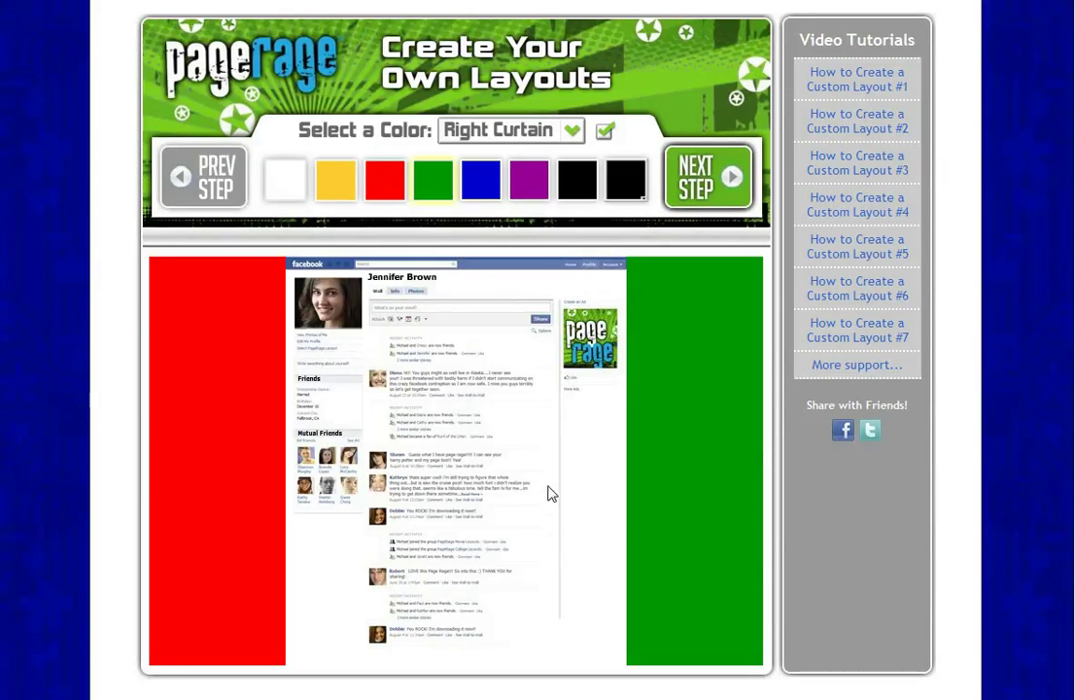
# - Set both the left and right curtains to cyan #66ffff from the custom palette
pyautogui.click(574, 142)
pyautogui.click(554, 153)
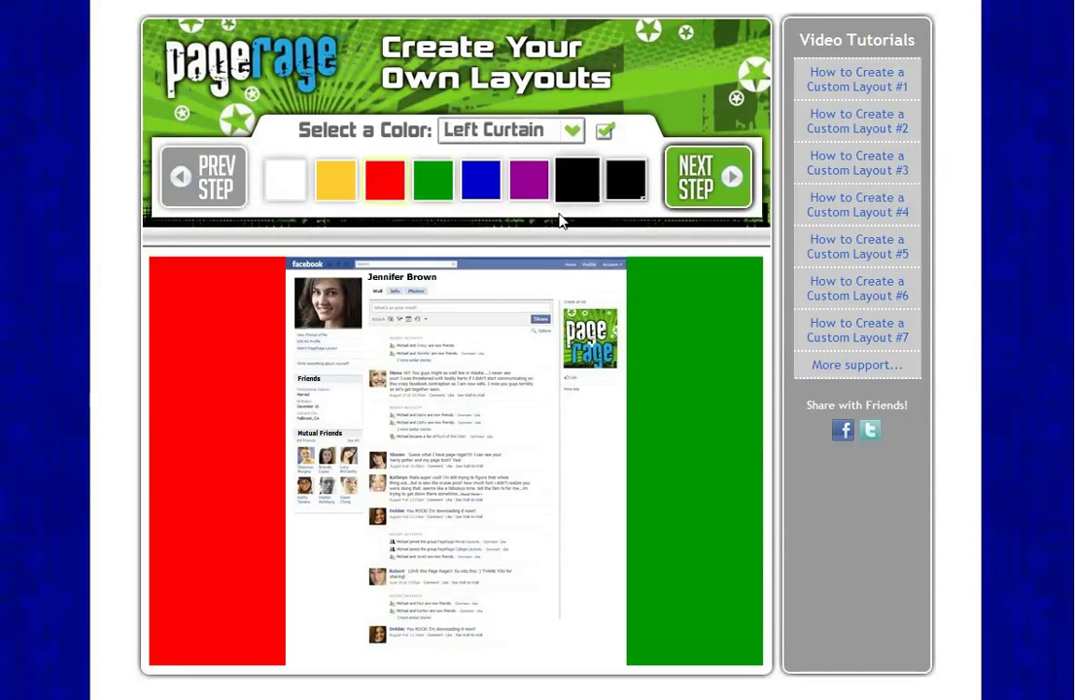
pyautogui.click(630, 190)
pyautogui.click(590, 240)
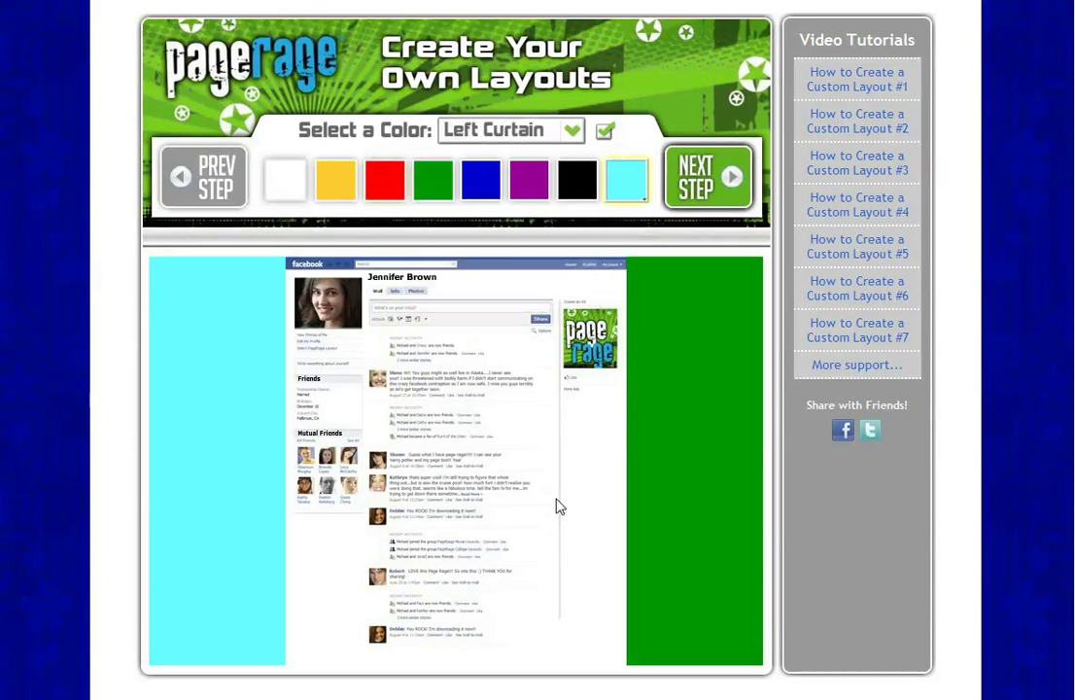
pyautogui.click(572, 132)
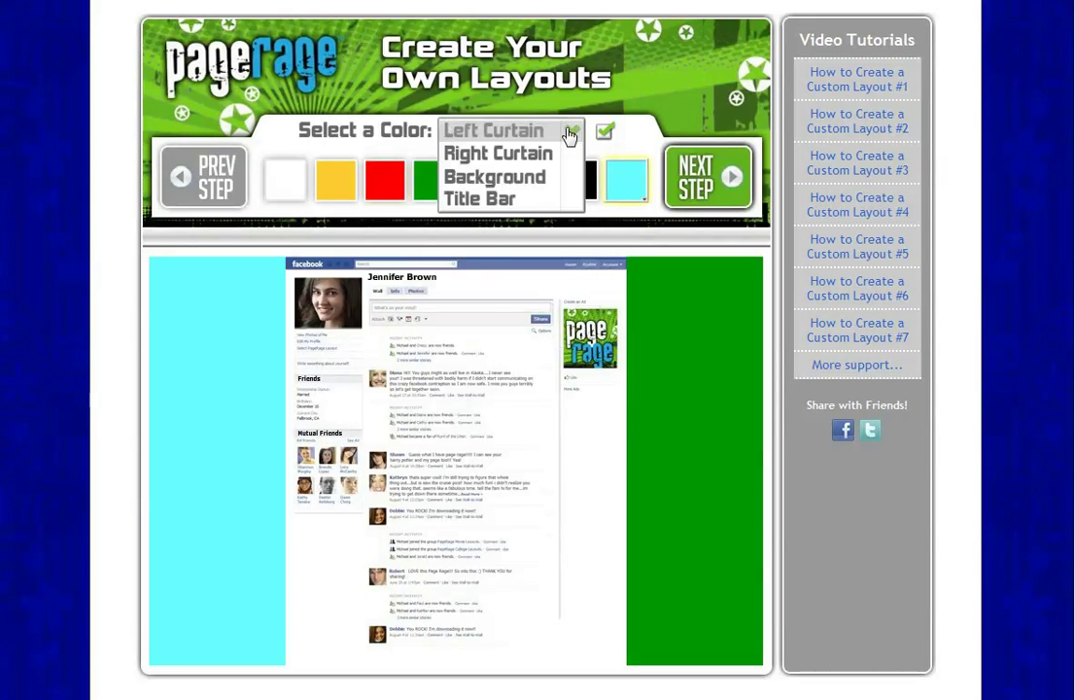
pyautogui.click(554, 157)
pyautogui.click(616, 196)
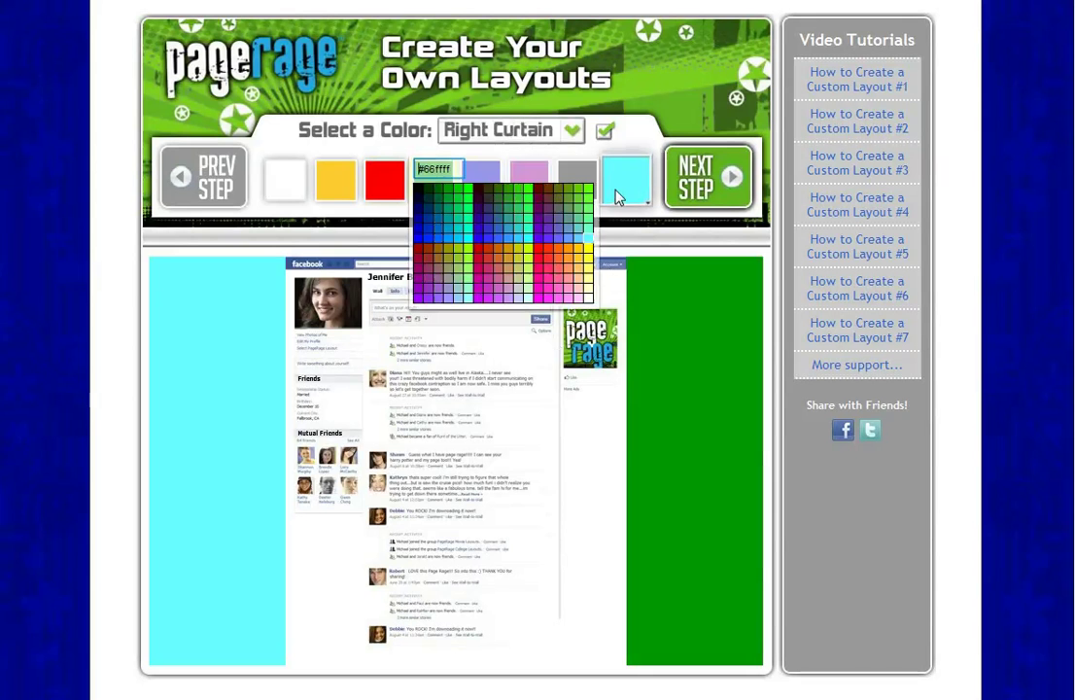
pyautogui.click(597, 236)
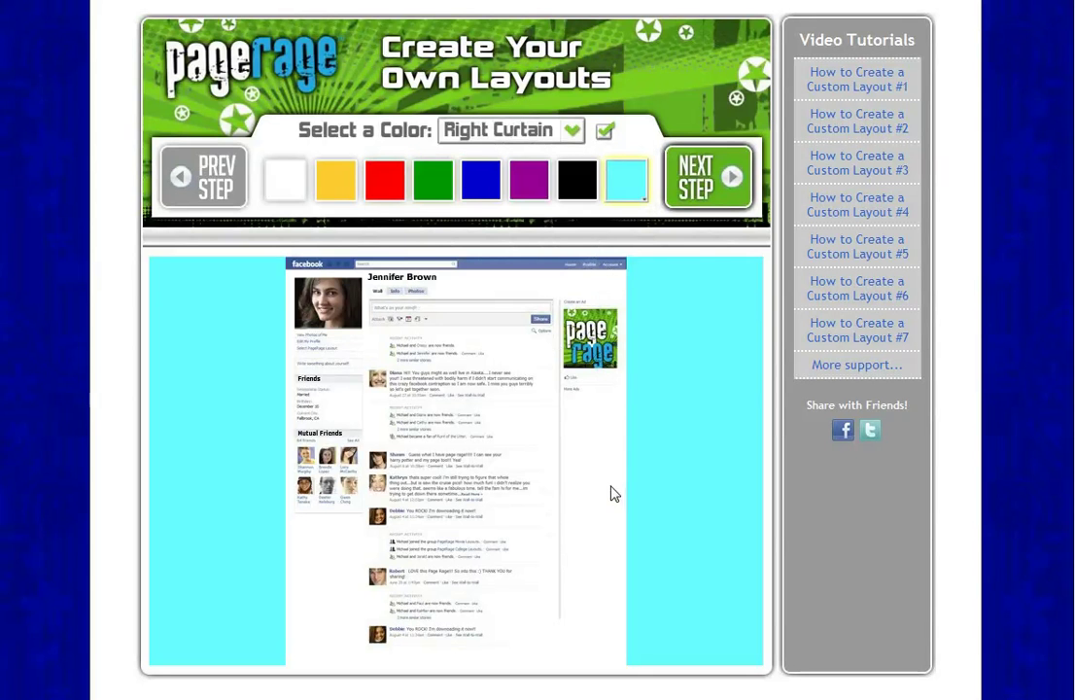
# - Set the background to the same cyan #66ffff
pyautogui.click(568, 133)
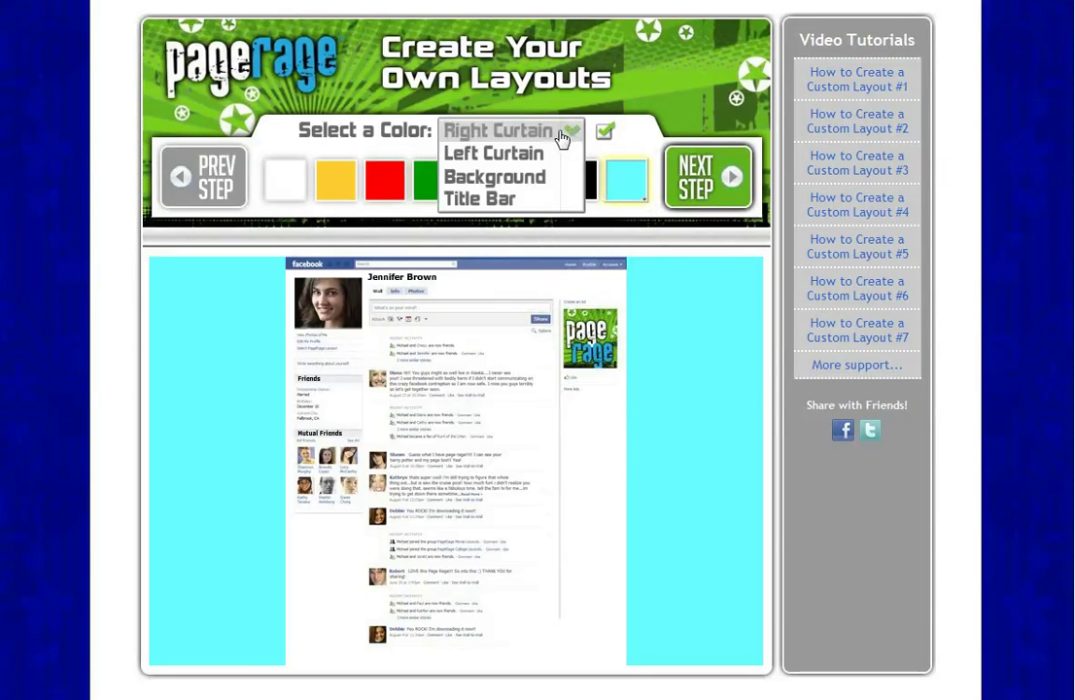
pyautogui.click(541, 177)
pyautogui.click(630, 191)
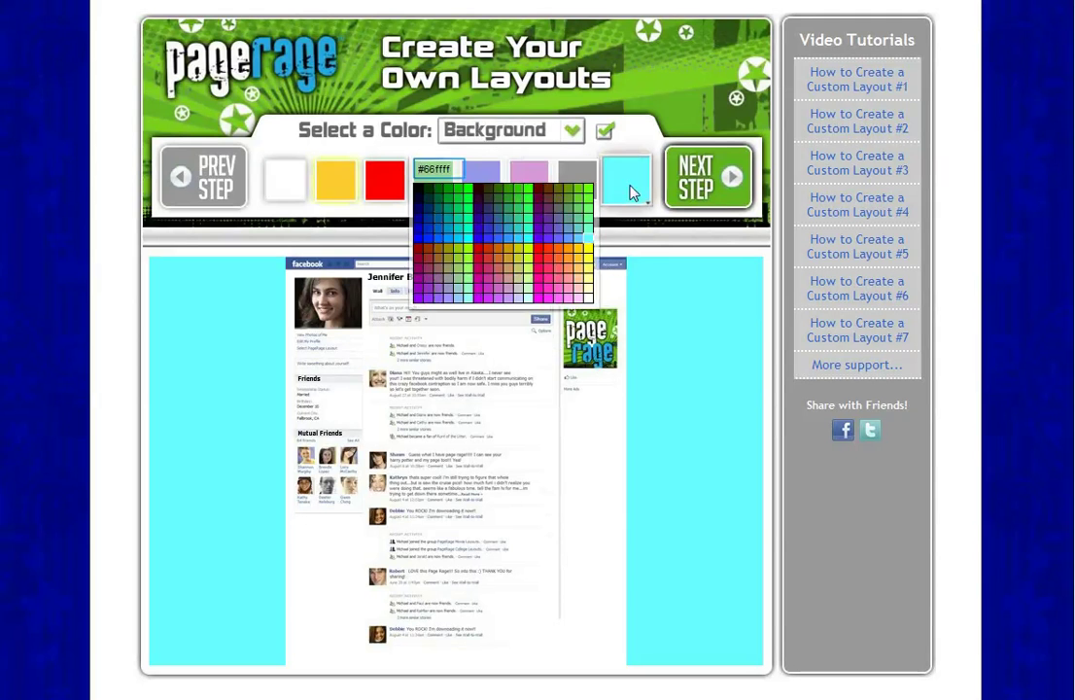
pyautogui.click(588, 233)
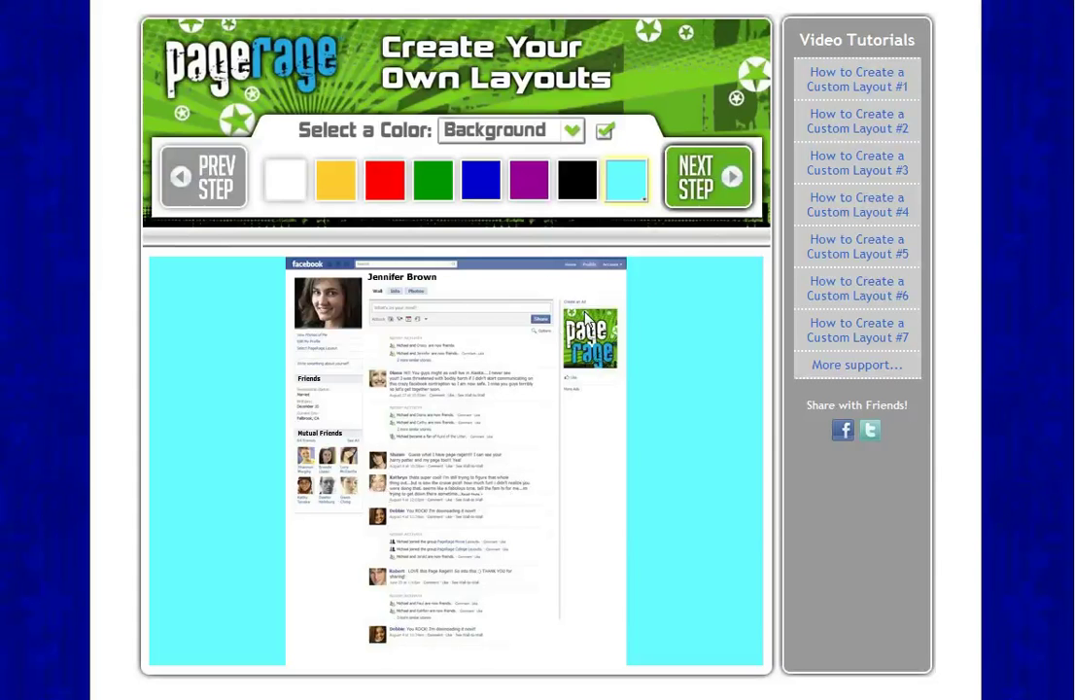
# - Lower the Profile Transparency in Finishing Touches, then step back toward the colour settings
pyautogui.click(695, 195)
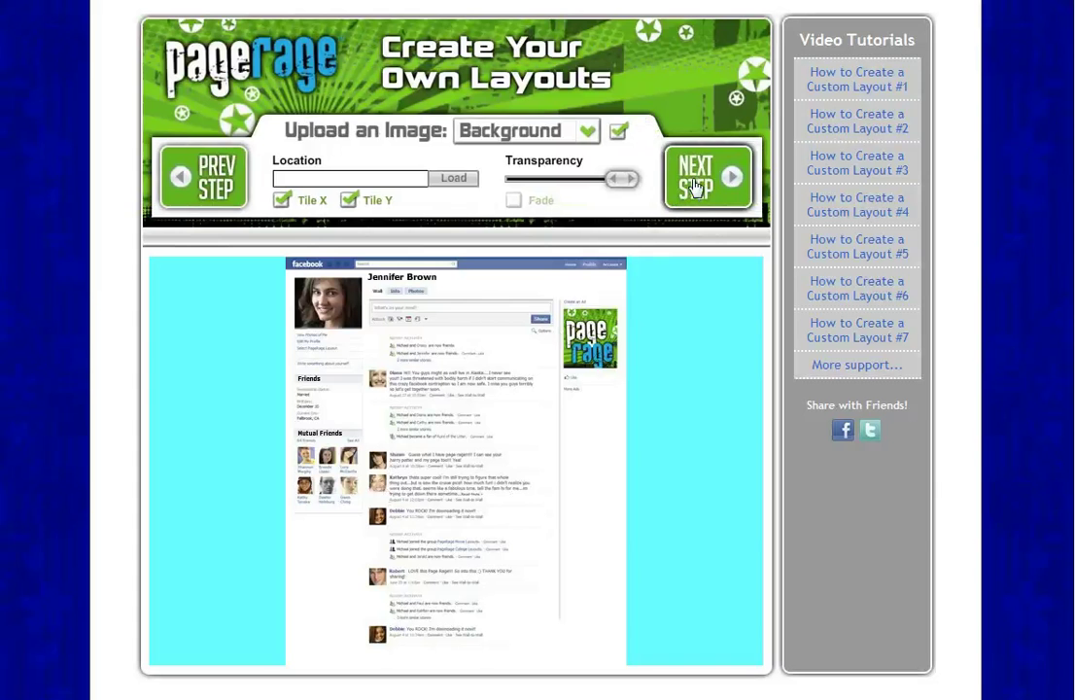
pyautogui.click(695, 193)
pyautogui.click(695, 190)
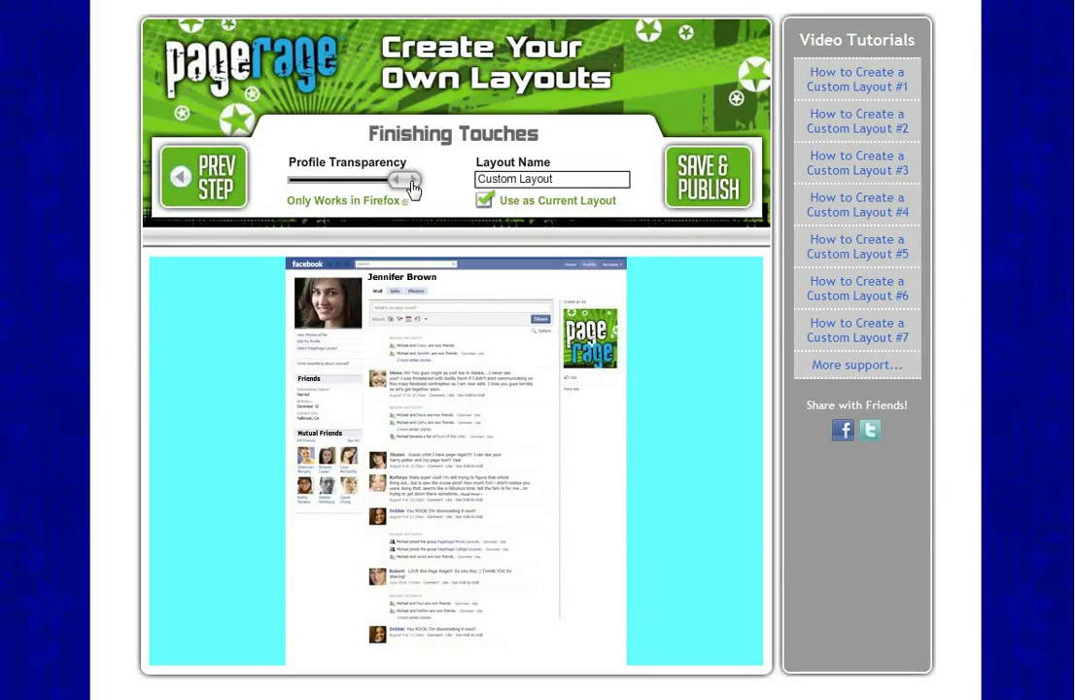
pyautogui.moveTo(412, 186); pyautogui.dragTo(361, 184)
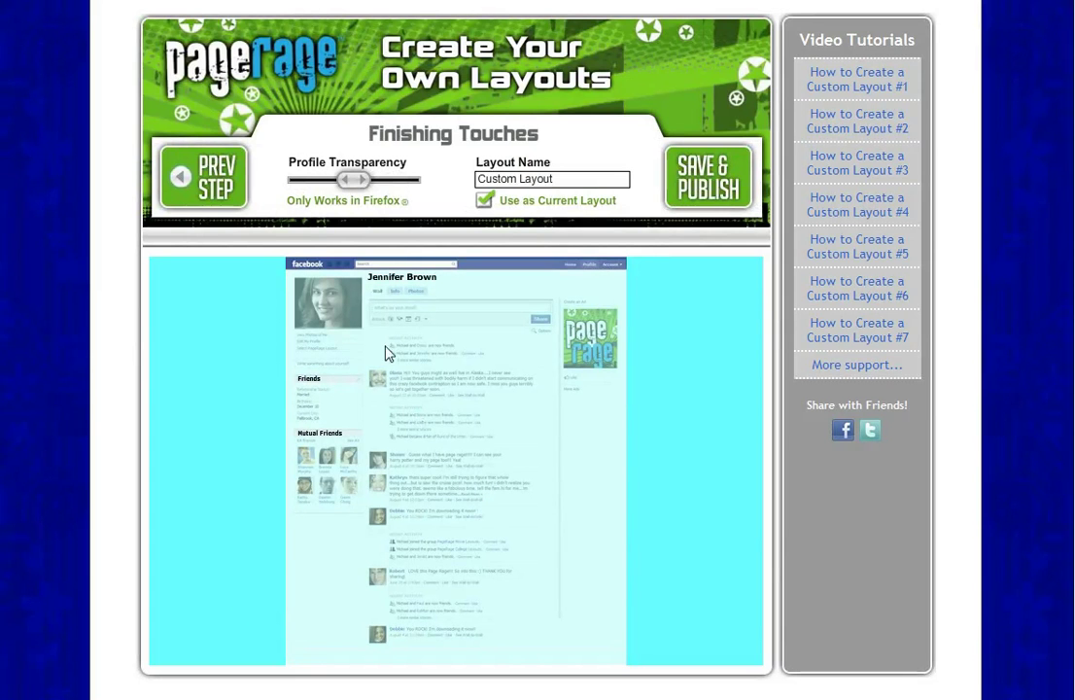
pyautogui.click(206, 185)
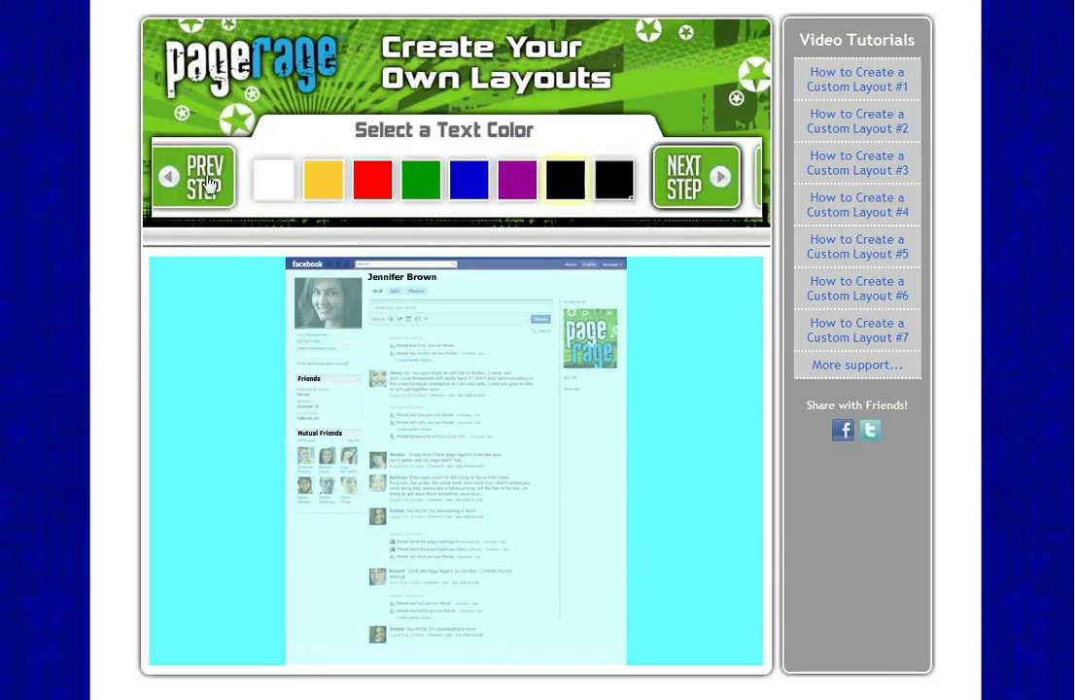
pyautogui.click(204, 187)
# - Colour the title bars brown using the custom colour palette
pyautogui.click(202, 191)
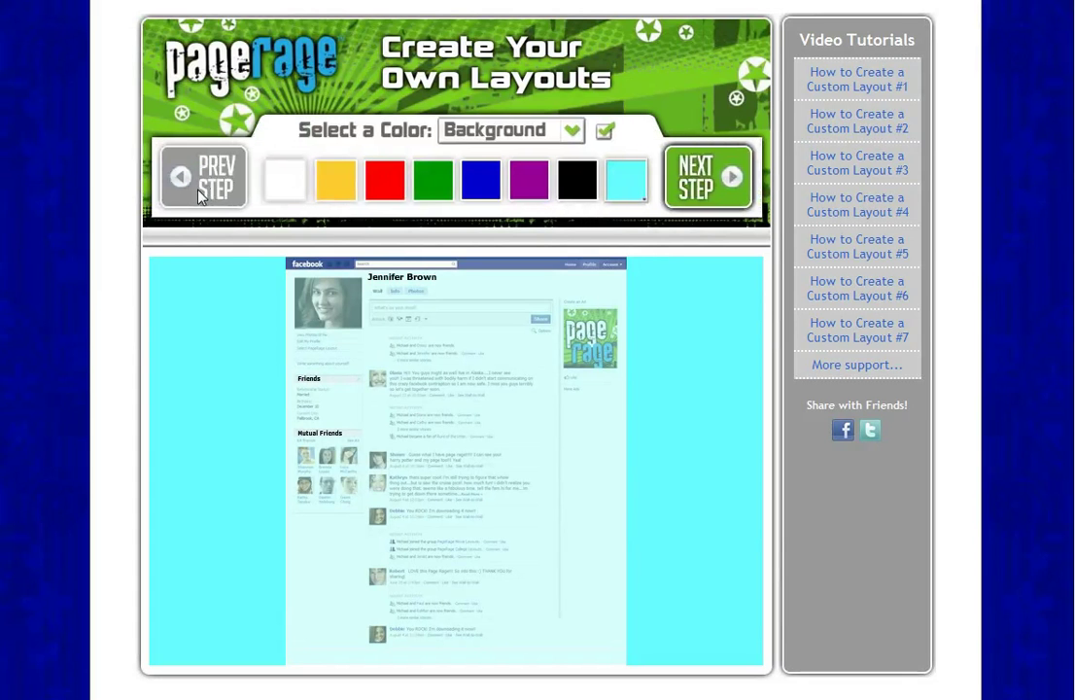
pyautogui.click(571, 136)
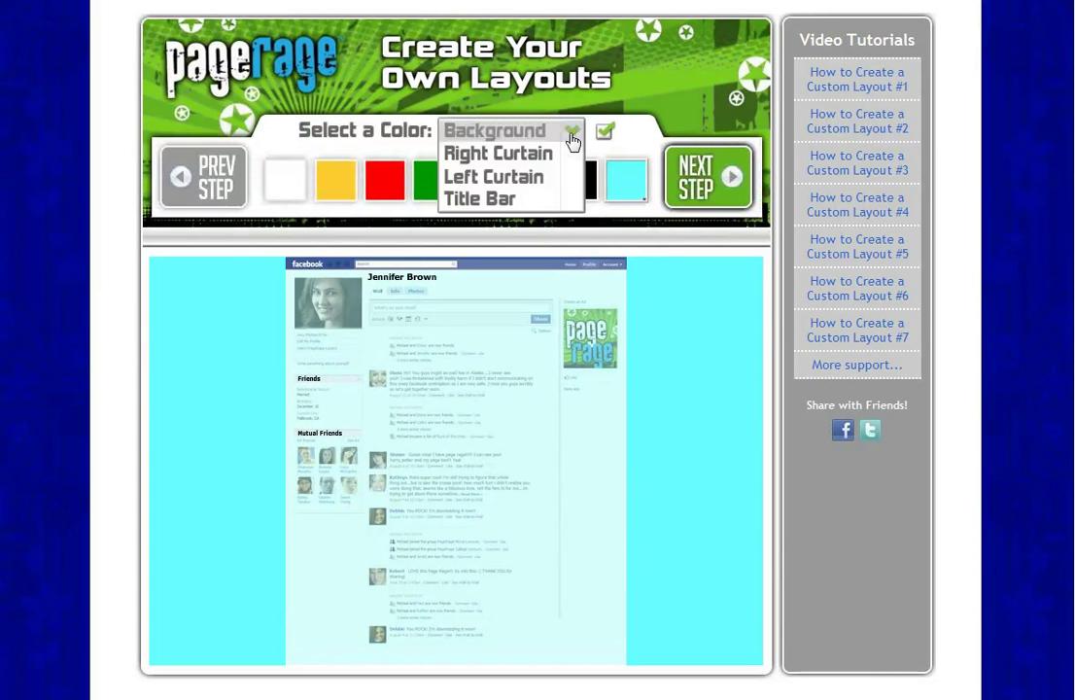
pyautogui.click(540, 202)
pyautogui.click(588, 188)
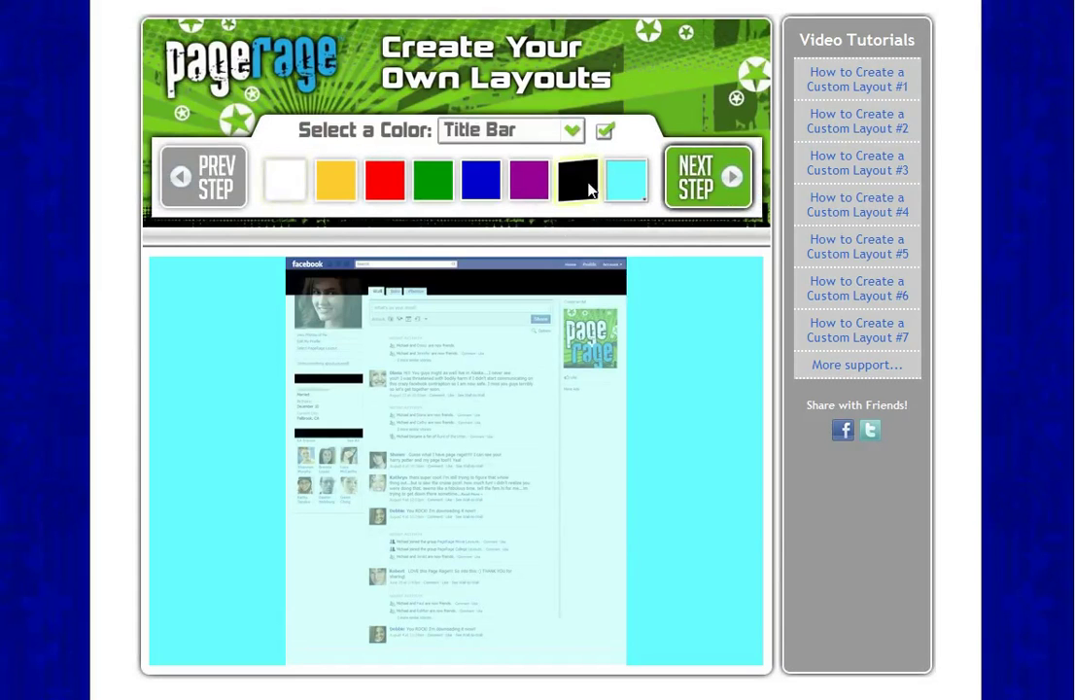
pyautogui.click(629, 188)
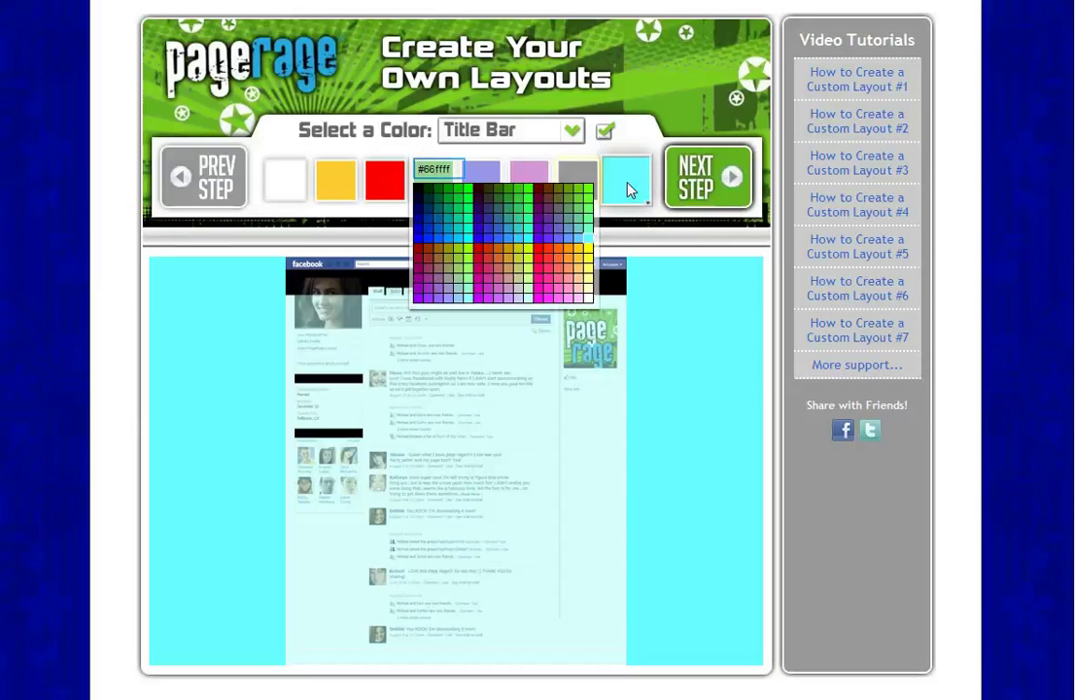
pyautogui.click(547, 188)
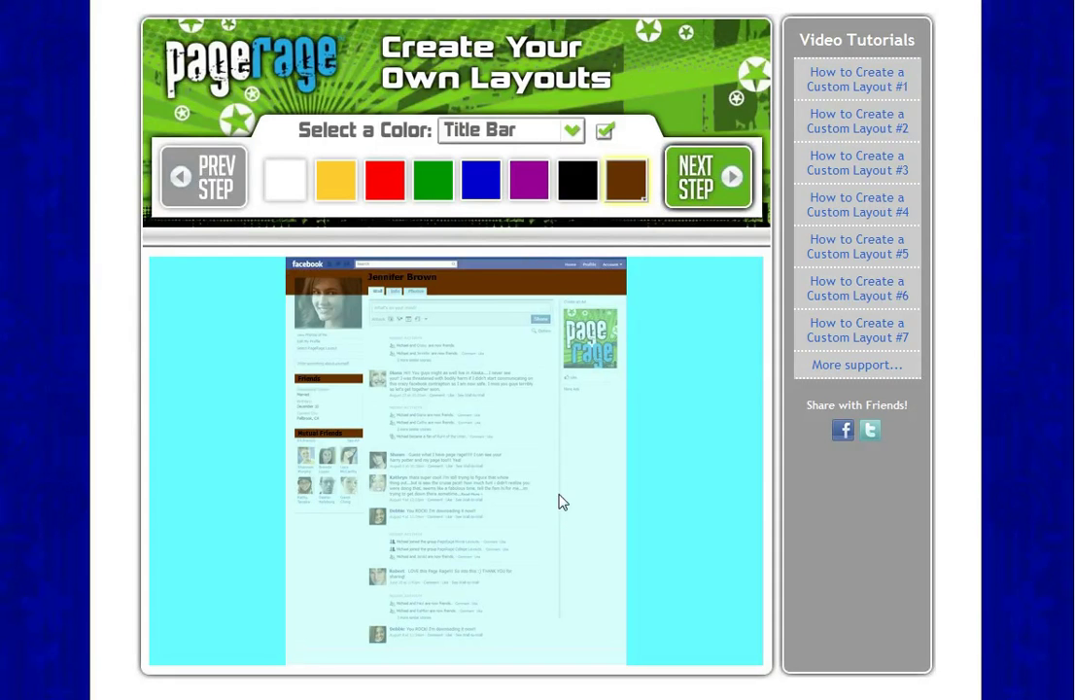
pyautogui.click(680, 207)
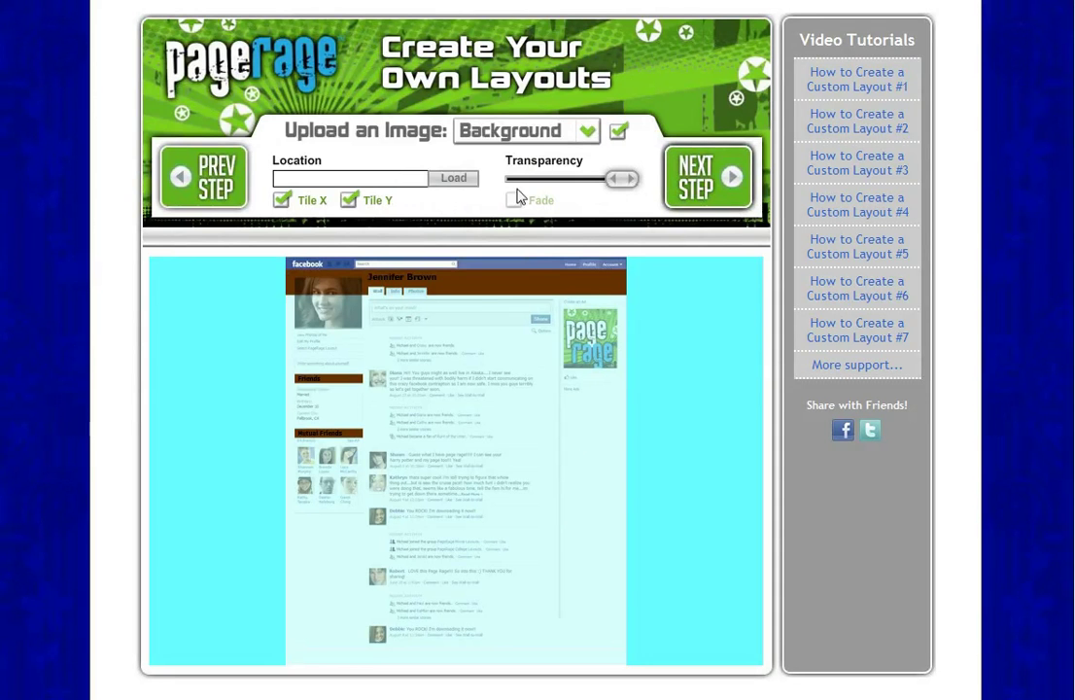
# - Set the profile text colour to cyan #66ffff
pyautogui.click(712, 186)
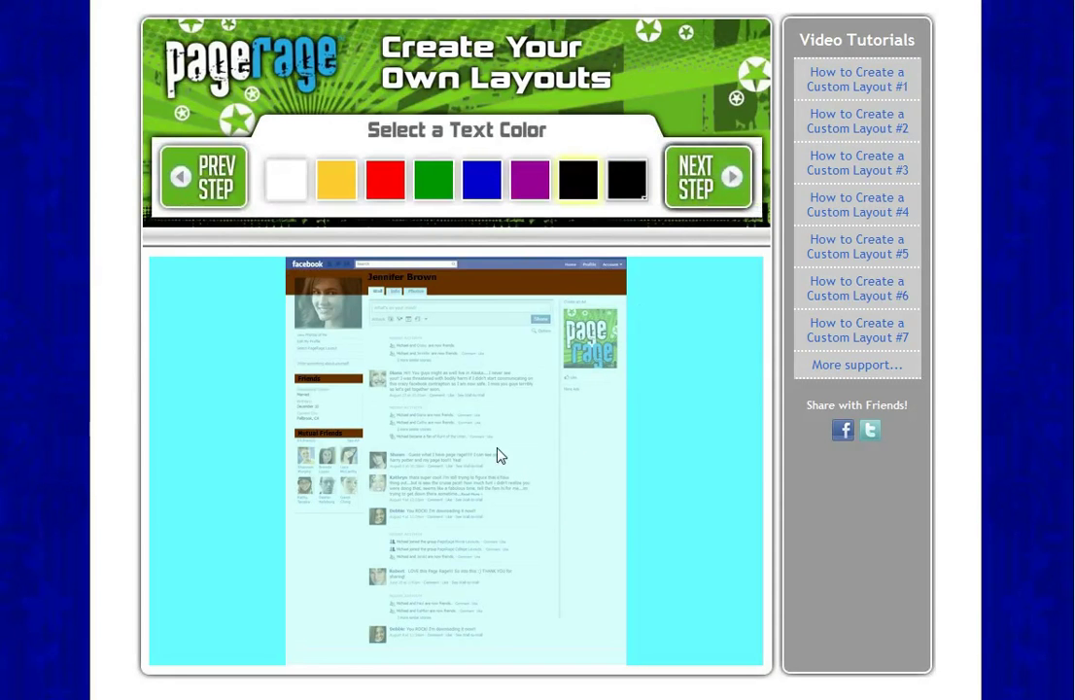
pyautogui.click(640, 192)
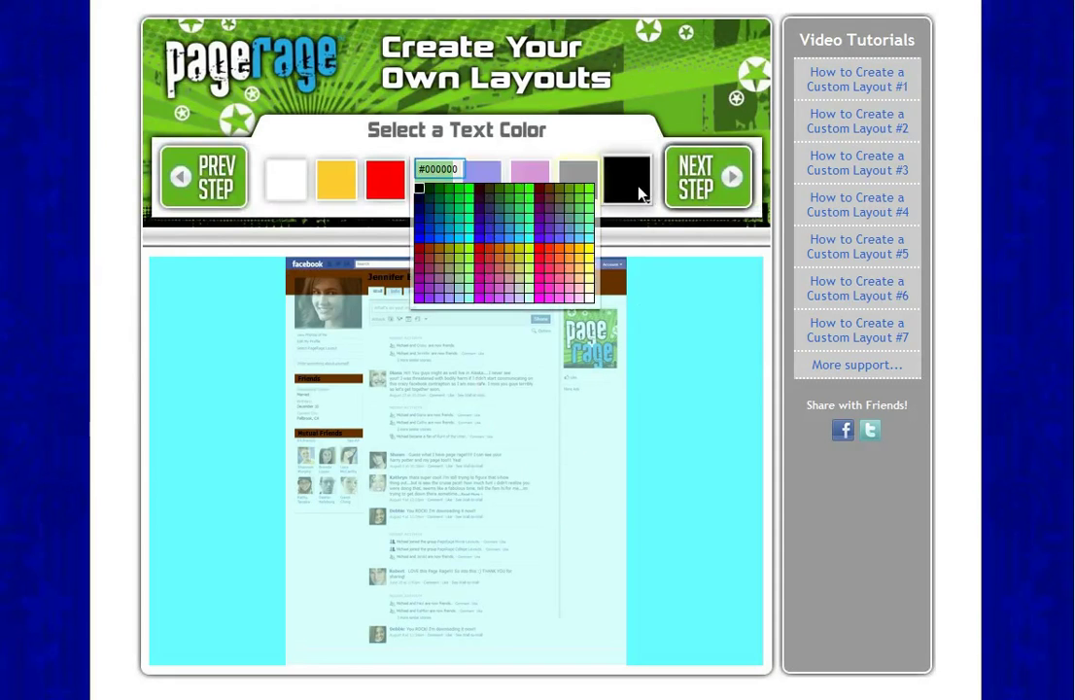
pyautogui.click(589, 244)
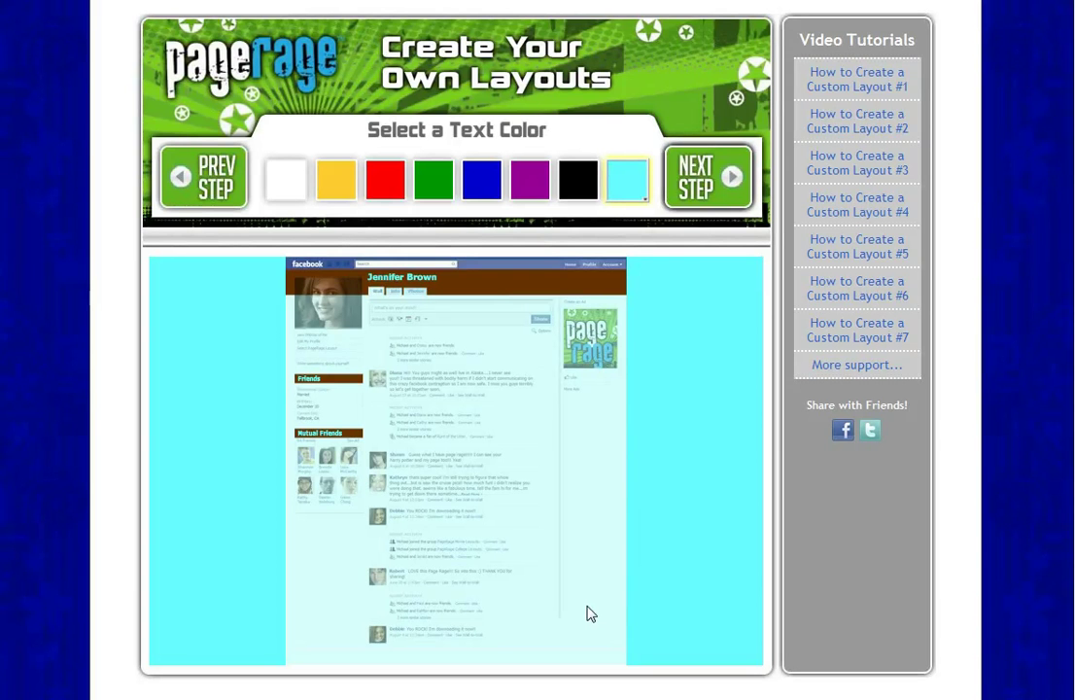
pyautogui.click(695, 198)
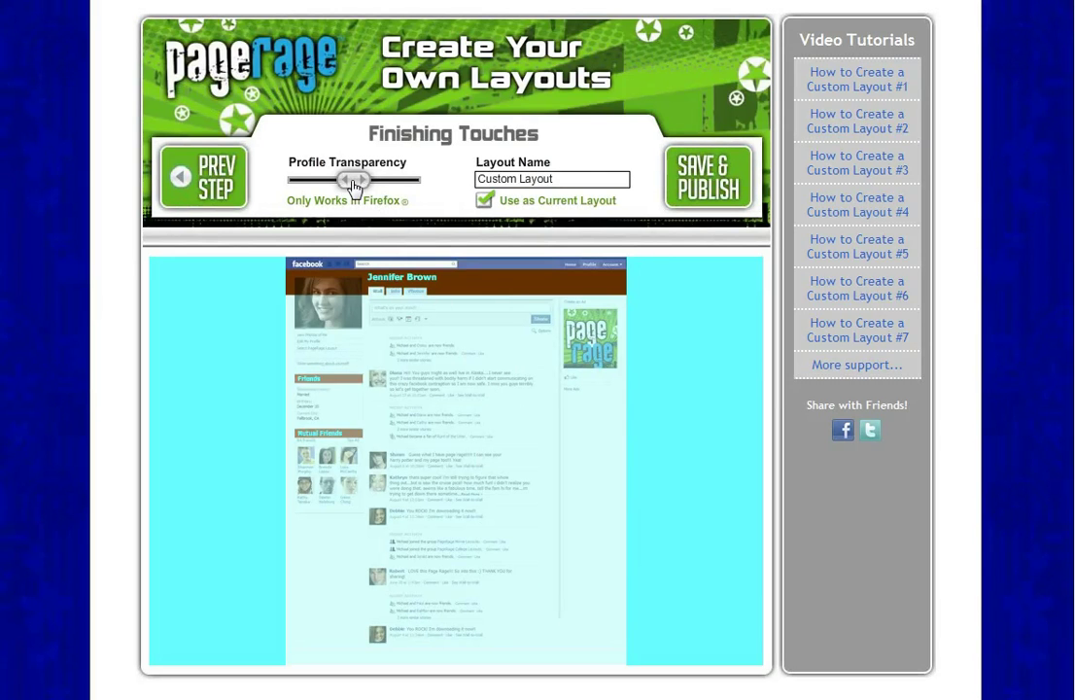
# - Make the profile fully opaque, rename the layout 'Blue and Brown Colored Layout', and save & publish
pyautogui.moveTo(352, 185)
pyautogui.mouseDown()
pyautogui.moveTo(400, 182)
pyautogui.moveTo(353, 182)
pyautogui.mouseUp()
pyautogui.moveTo(355, 183); pyautogui.dragTo(403, 183)
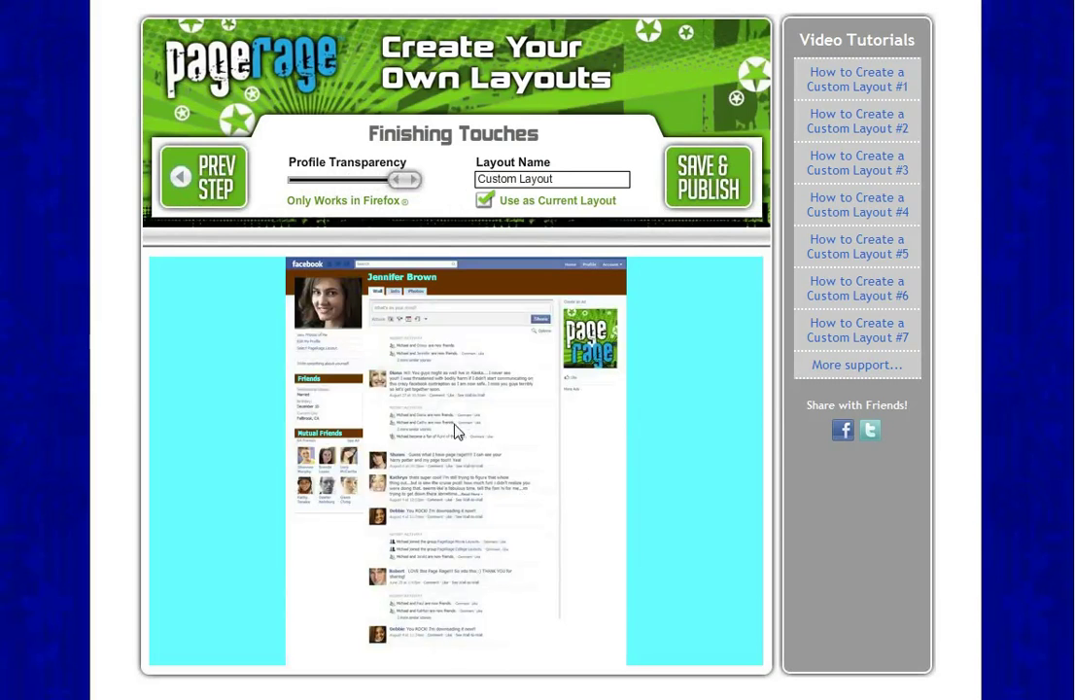
pyautogui.moveTo(556, 178); pyautogui.dragTo(426, 182)
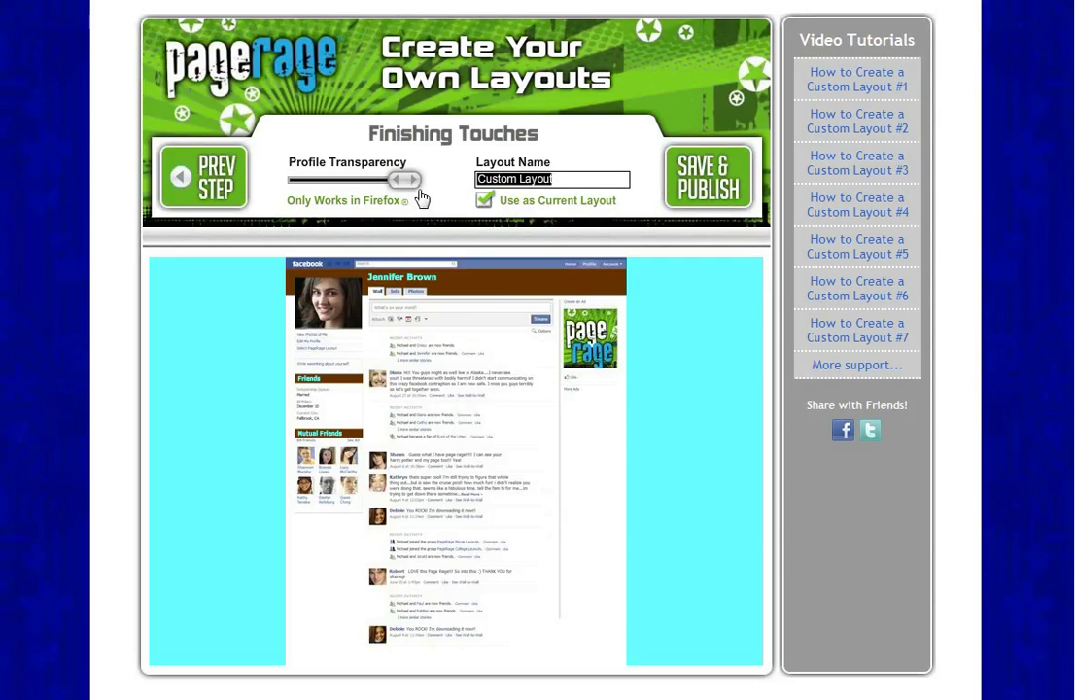
pyautogui.write('Blue and B')
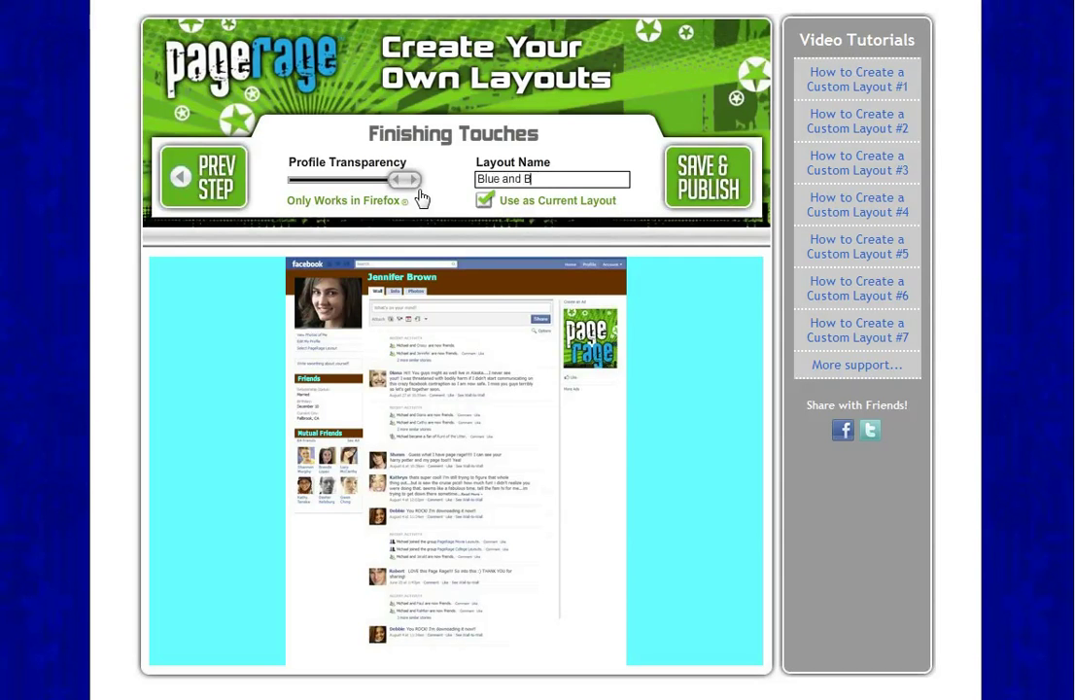
pyautogui.write('rown Colored Layout')
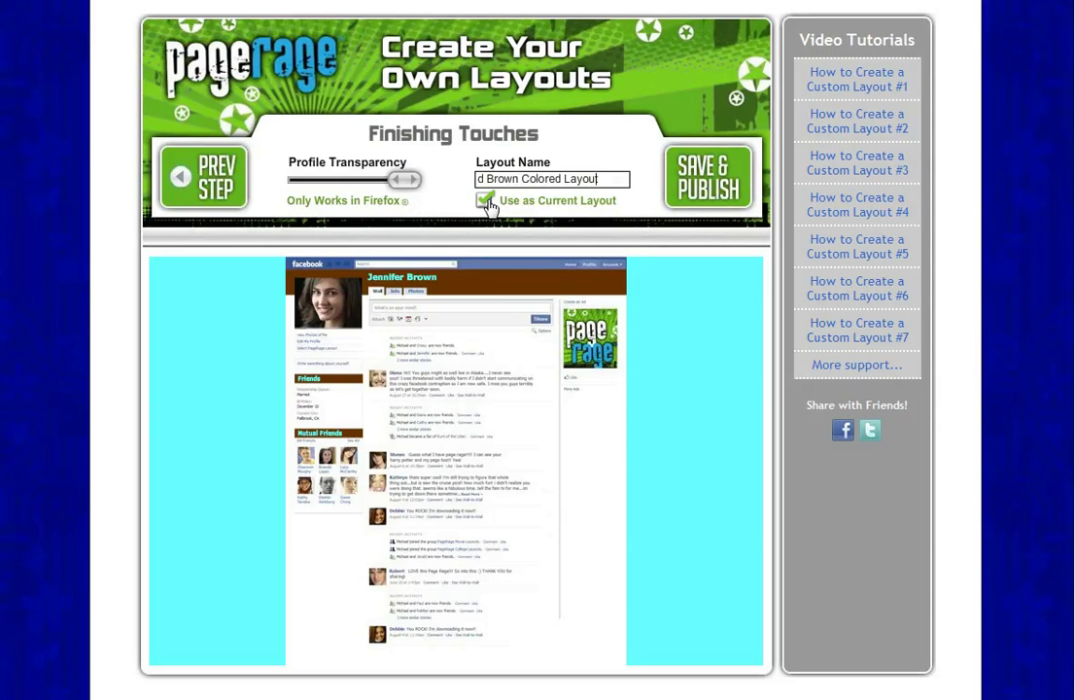
pyautogui.click(689, 190)
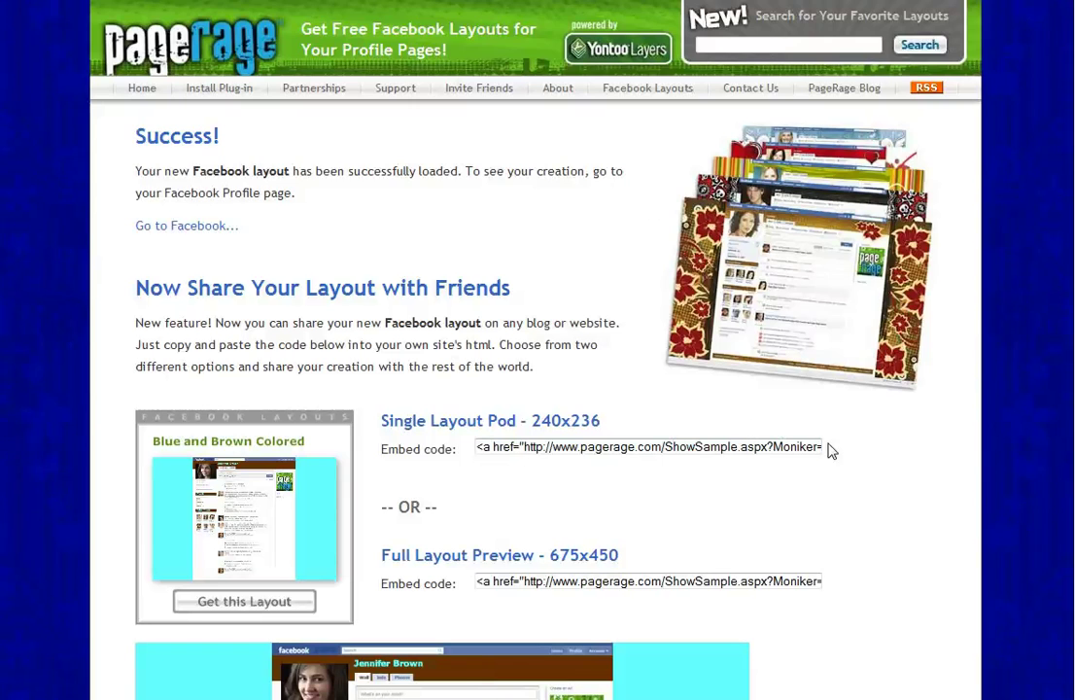
# - Scroll through the Success page's embed codes for the 240x236 pod and 675x450 full preview
pyautogui.scroll(-2, 831, 450)
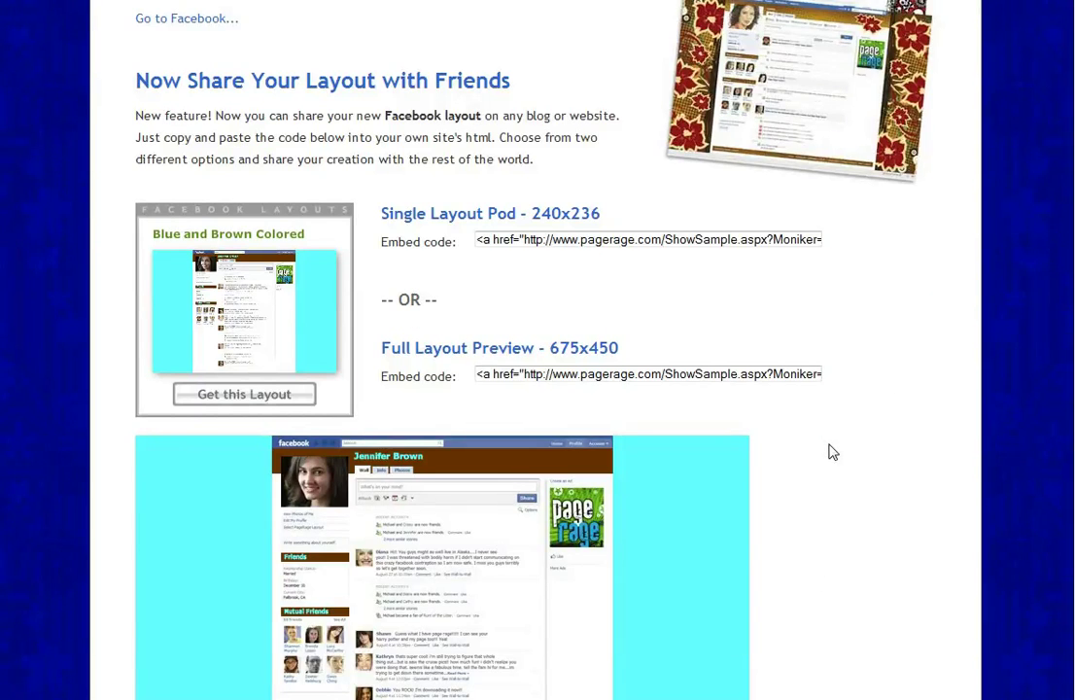
pyautogui.scroll(-2, 824, 465)
pyautogui.scroll(3, 825, 465)
pyautogui.scroll(2, 825, 464)
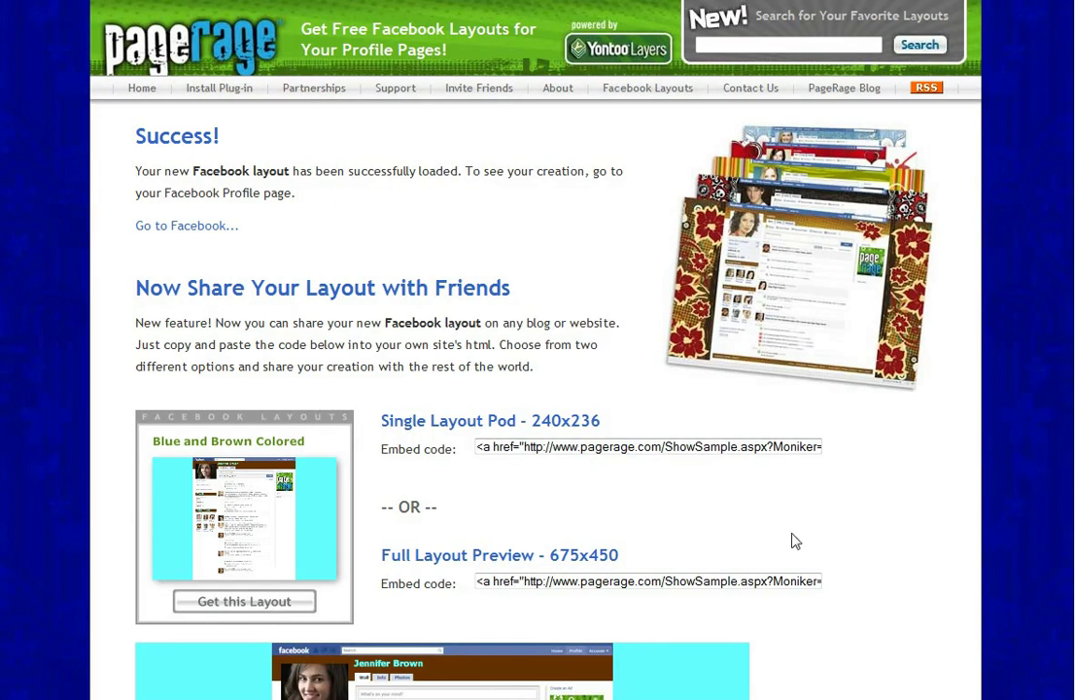
pyautogui.scroll(-2, 679, 436)
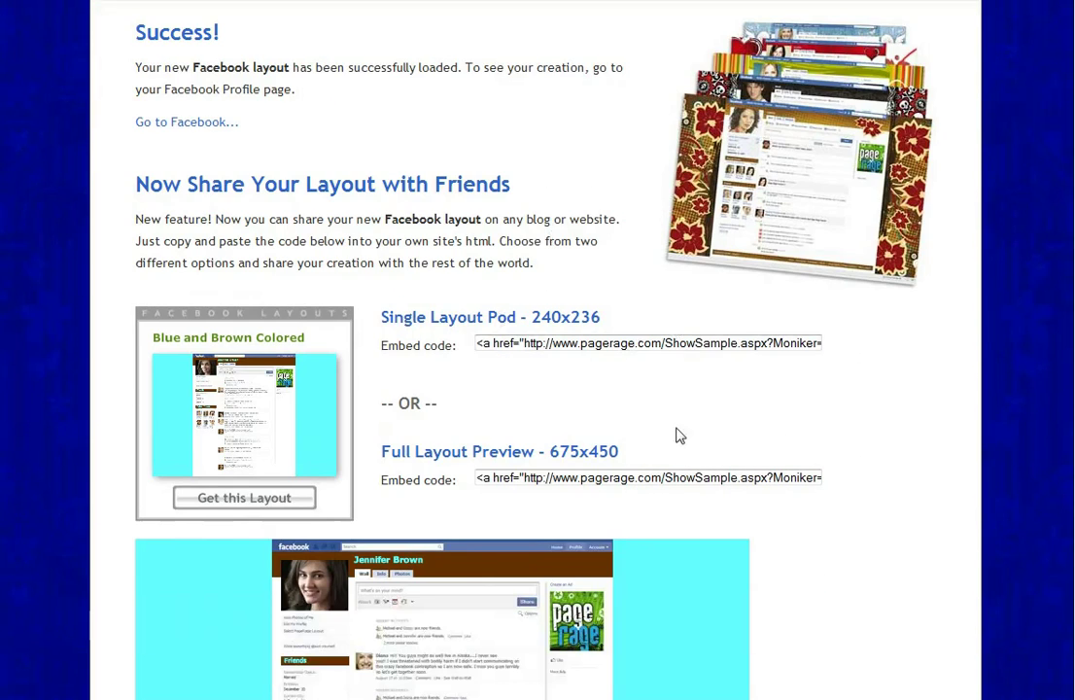
pyautogui.scroll(-7, 679, 437)
pyautogui.scroll(9, 296, 163)
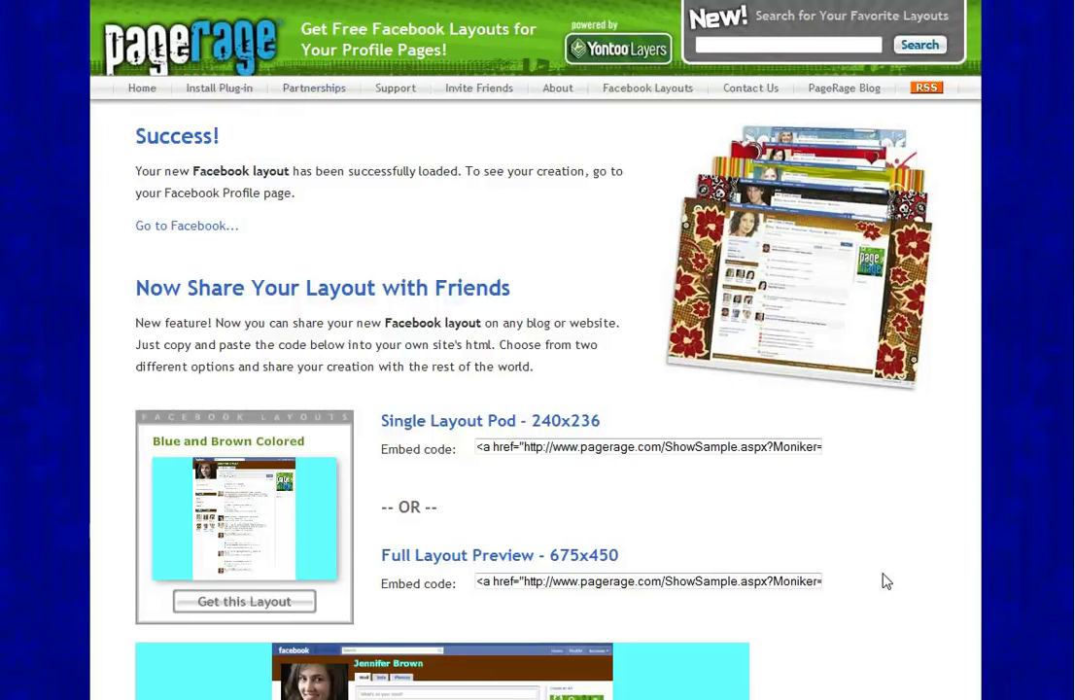
pyautogui.scroll(-3, 868, 553)
pyautogui.scroll(-4, 868, 553)
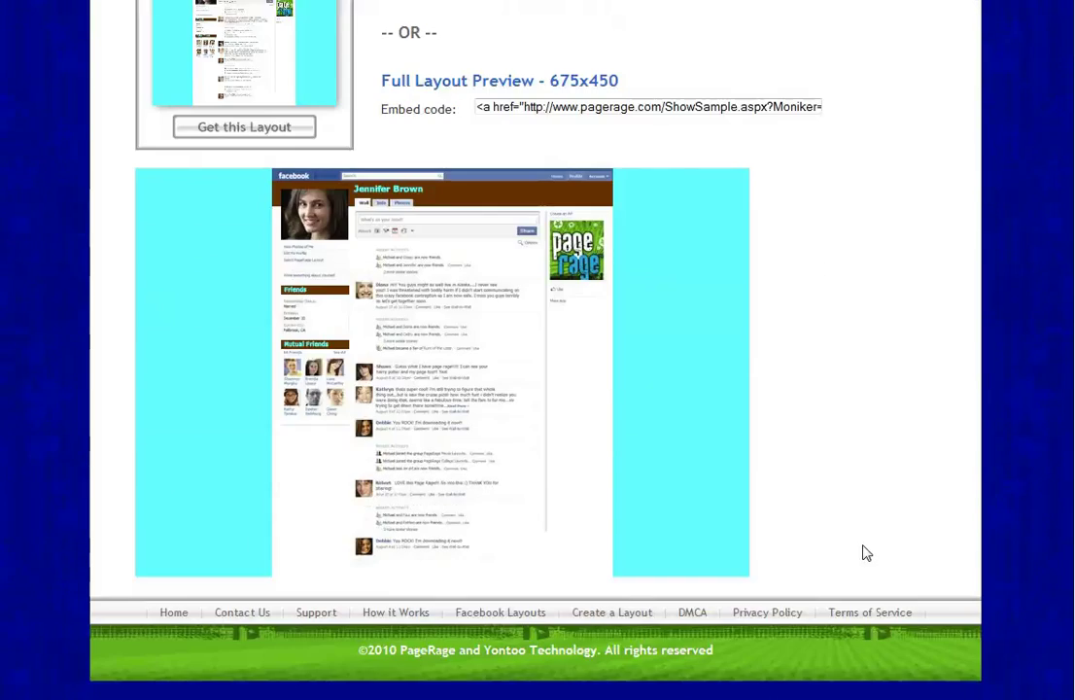
pyautogui.scroll(1, 867, 553)
pyautogui.scroll(3, 867, 554)
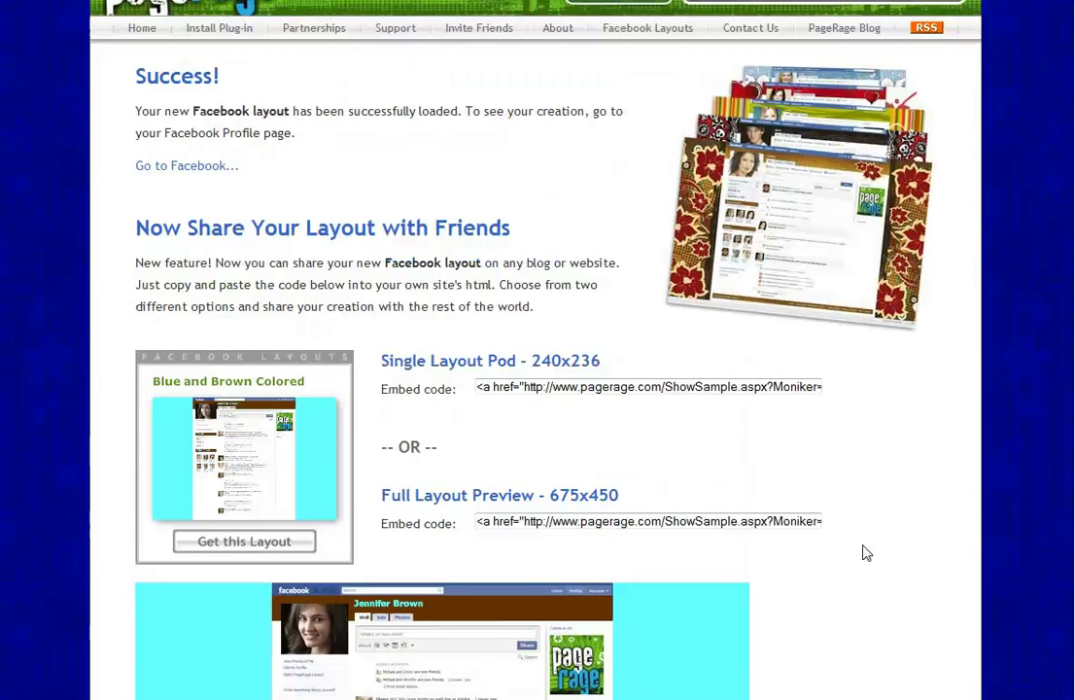
pyautogui.scroll(1, 867, 553)
pyautogui.scroll(-2, 866, 555)
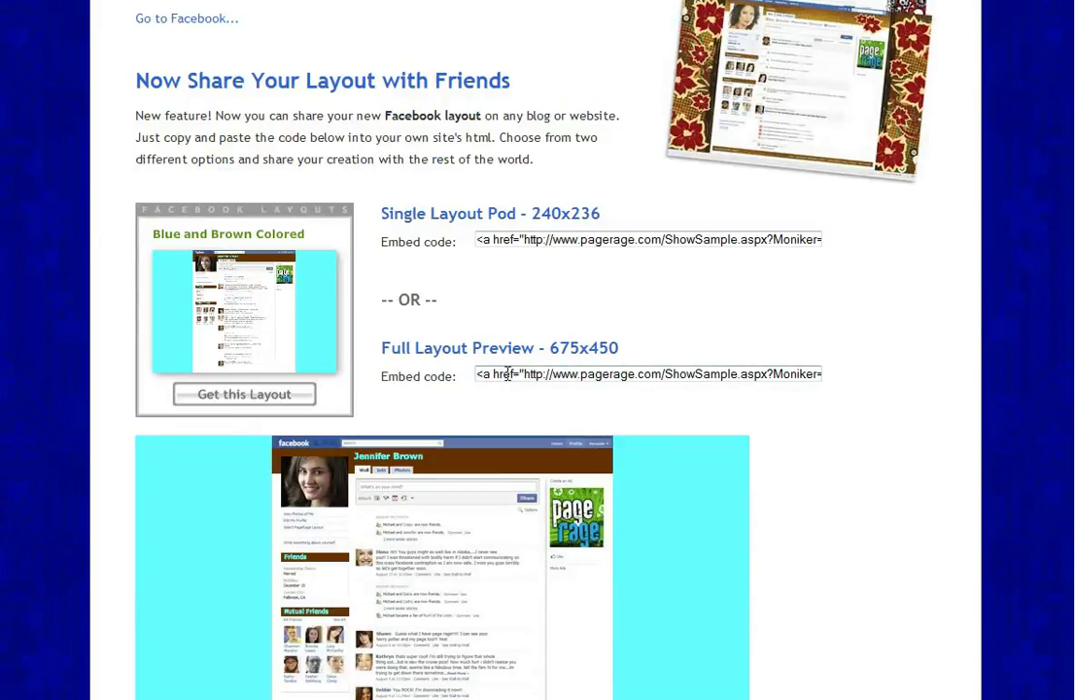
pyautogui.scroll(-3, 778, 510)
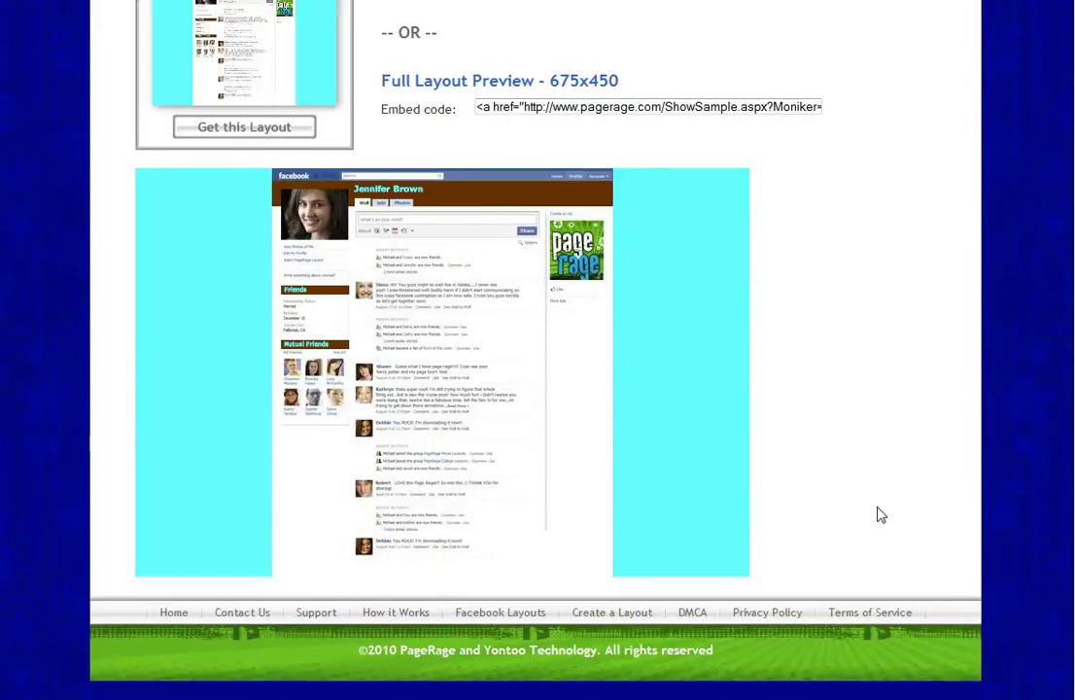
pyautogui.scroll(5, 865, 510)
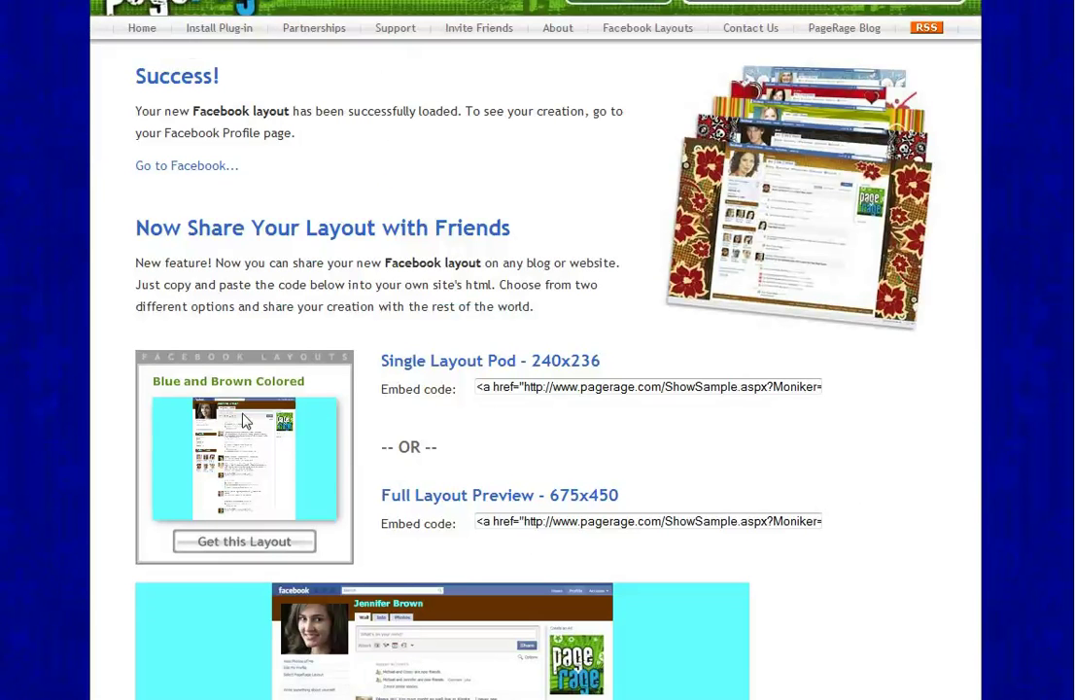